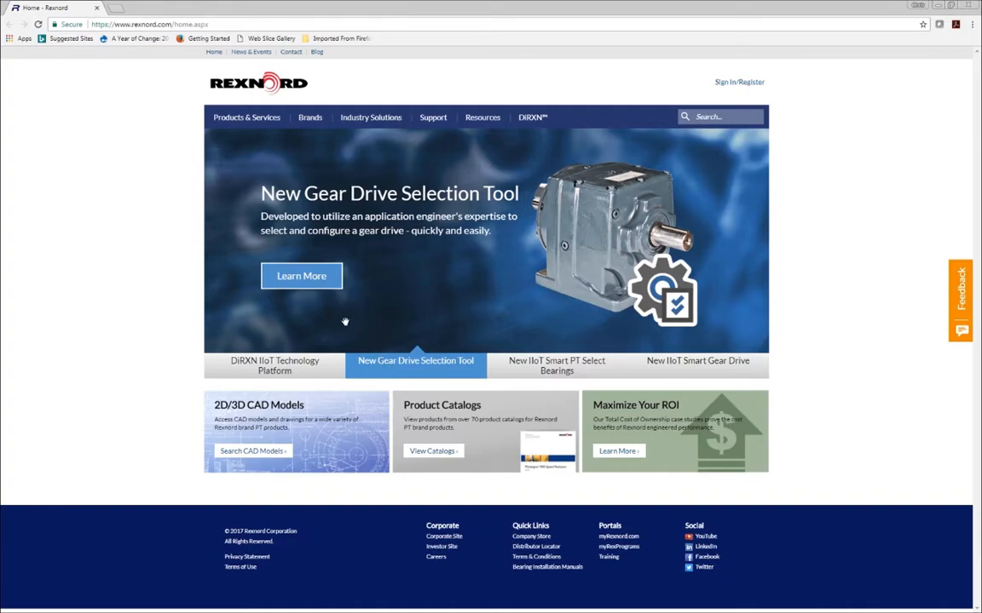
Step: Open the product configurator from the New Gear Drive Selection Tool feature and choose selection by Nomenclature
left_click(316, 285)
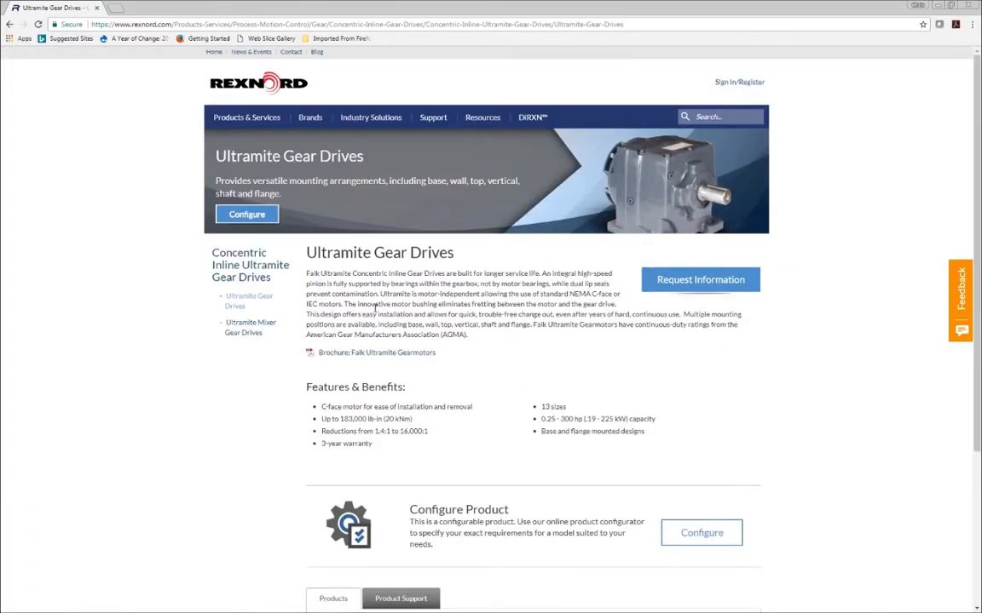
scroll(642, 427, "down", 2)
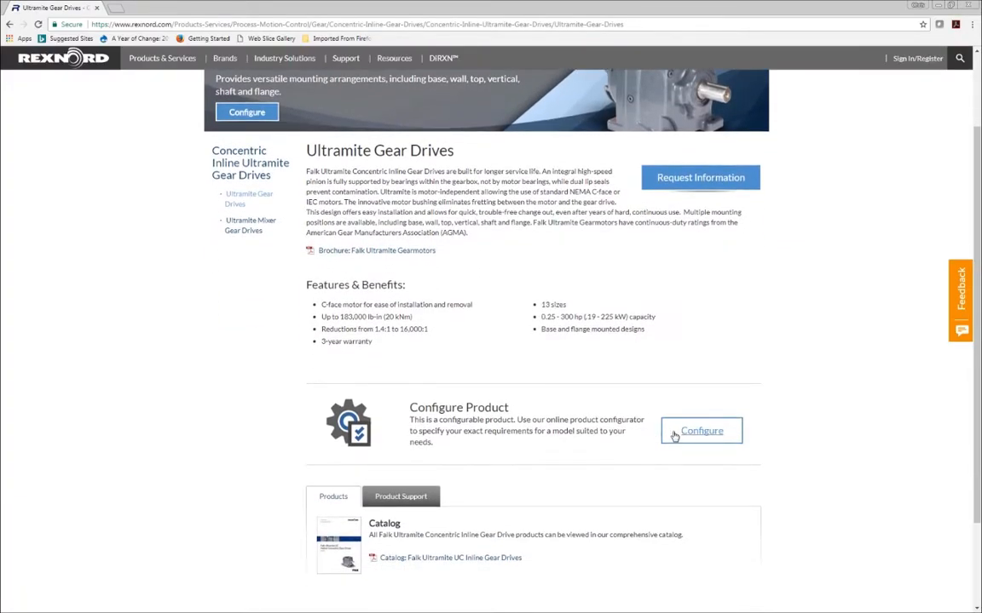
left_click(692, 432)
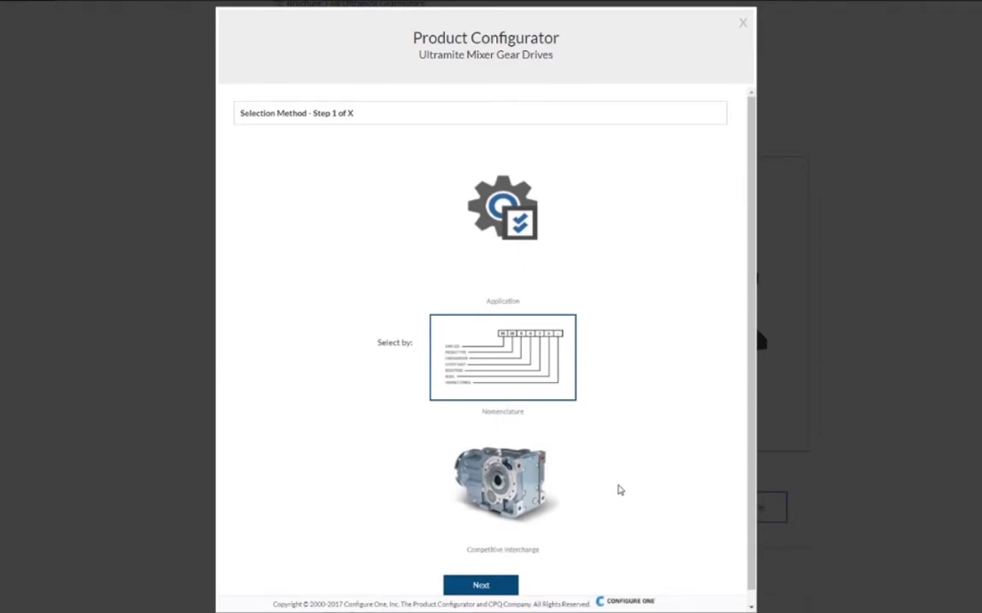
left_click(500, 392)
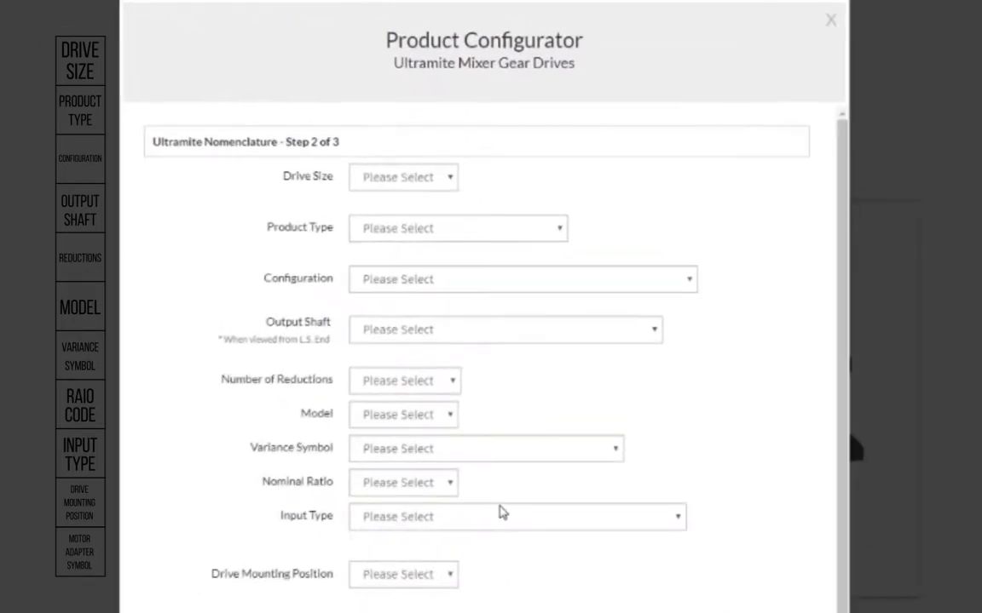
Step: Set the drive size to 08 and the product type to UB - Helical Bevel
left_click(449, 182)
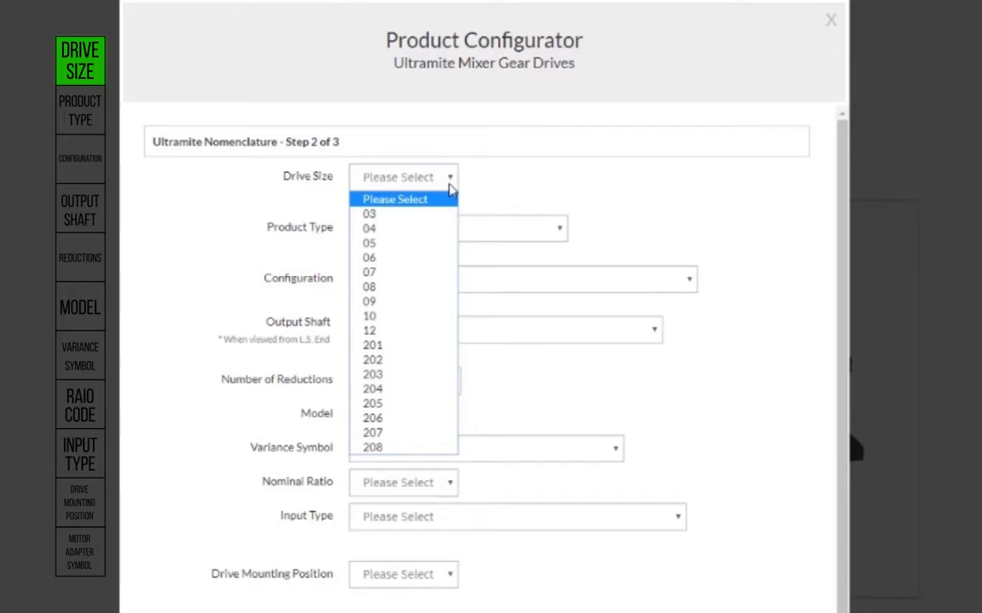
left_click(390, 291)
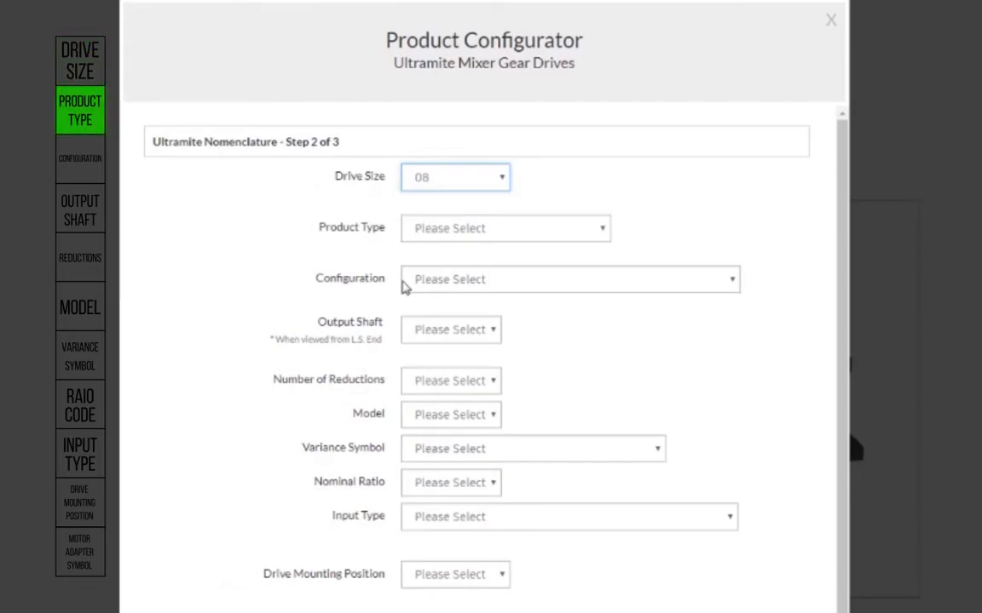
left_click(602, 233)
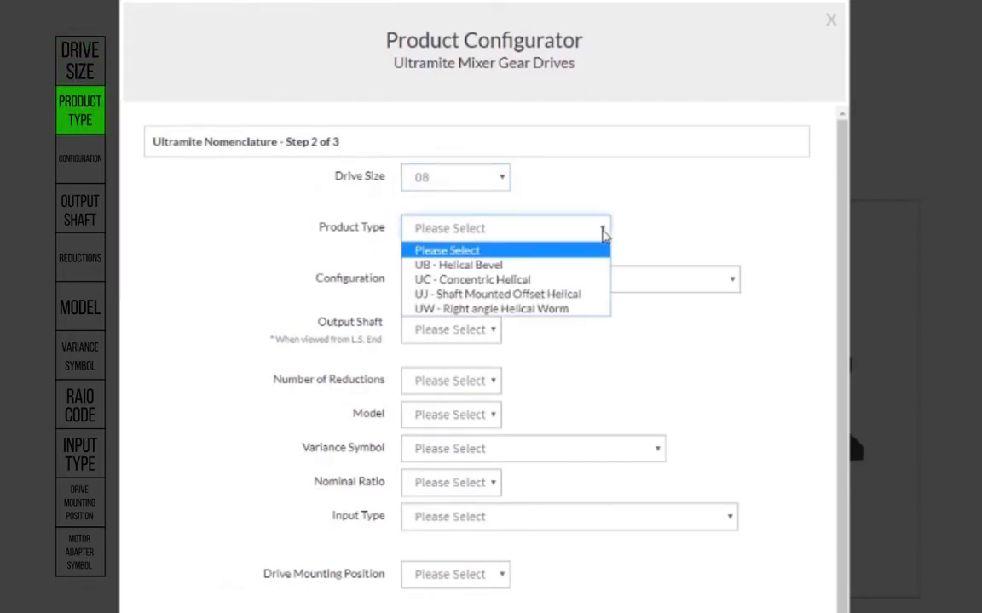
left_click(580, 269)
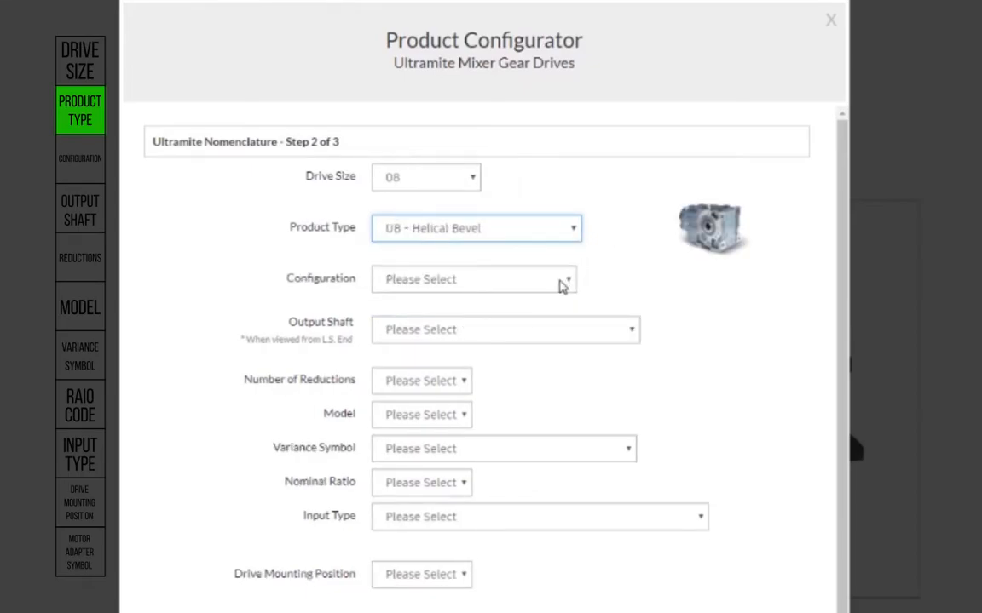
Step: Set the configuration to J - With Torque Arm Bracket and the output shaft to Q - Straight Inch Hollow
left_click(561, 286)
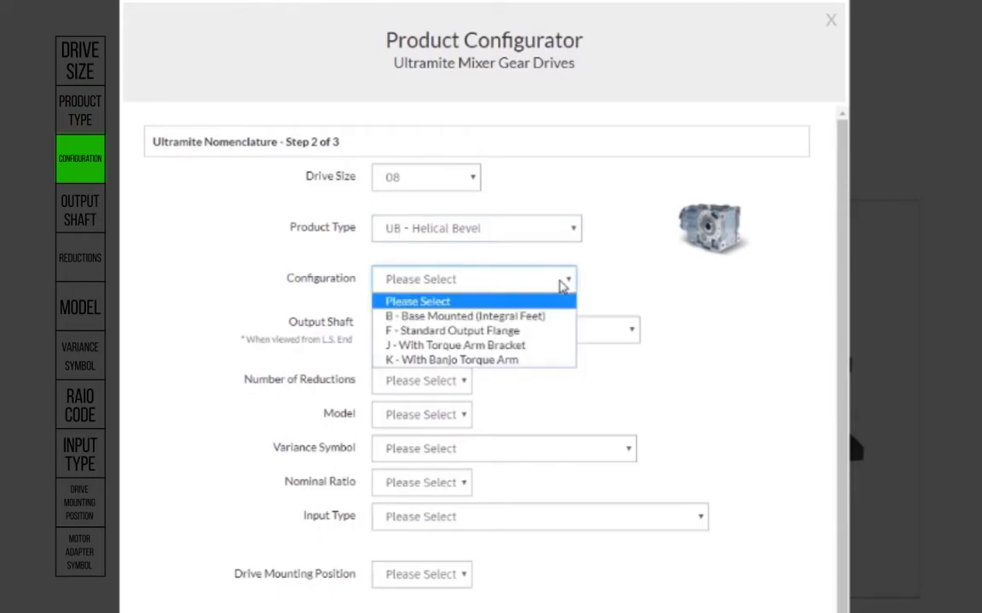
left_click(537, 345)
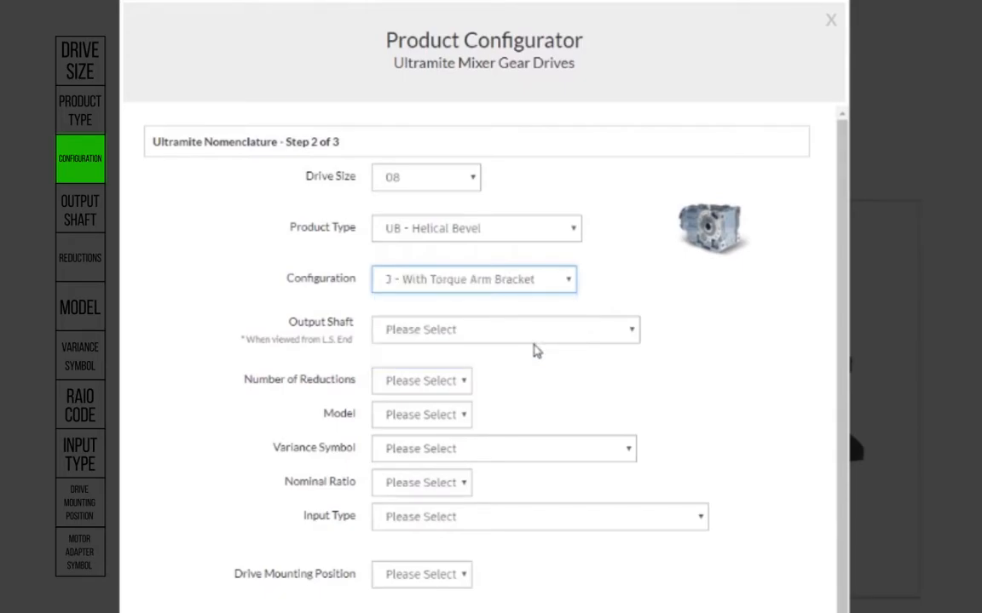
left_click(537, 345)
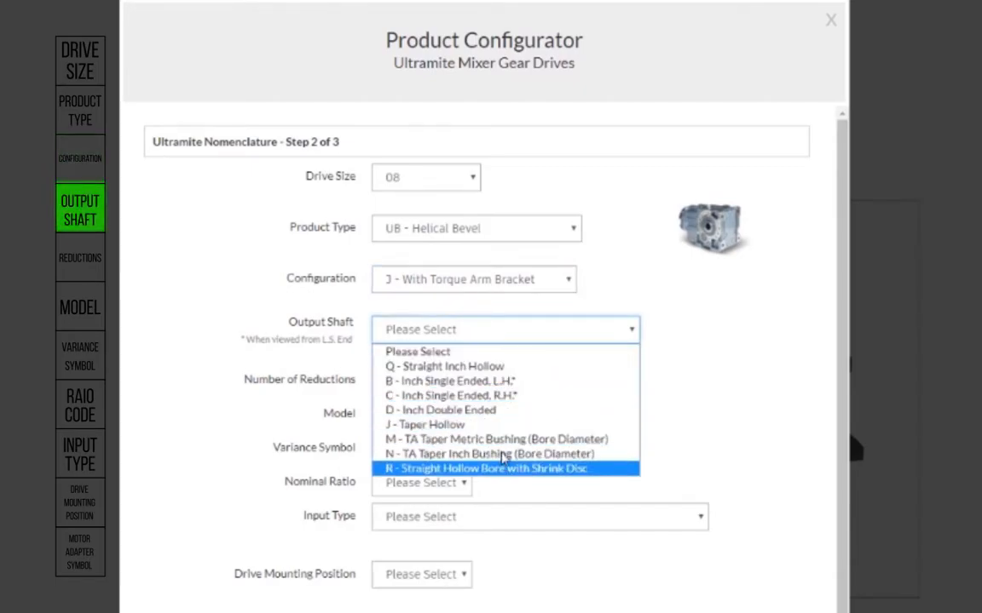
left_click(507, 366)
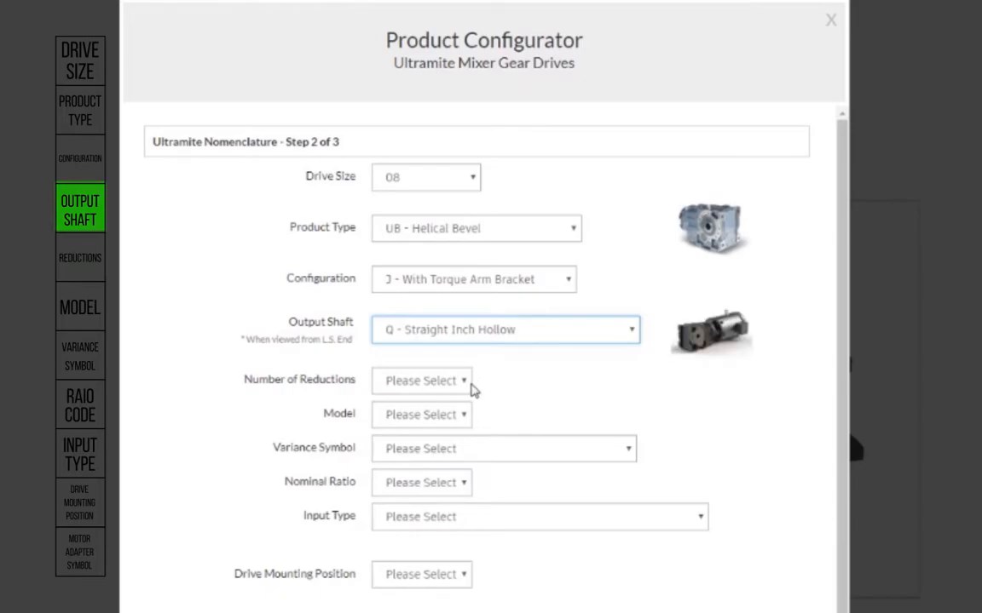
Step: Set the number of reductions to 3 - Triple and the model to A
left_click(466, 384)
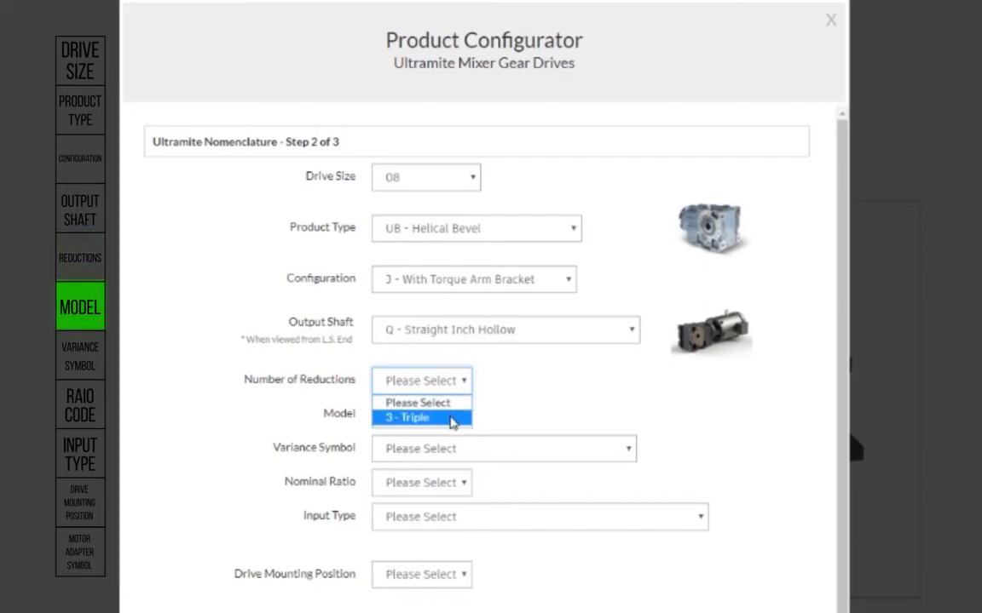
left_click(452, 419)
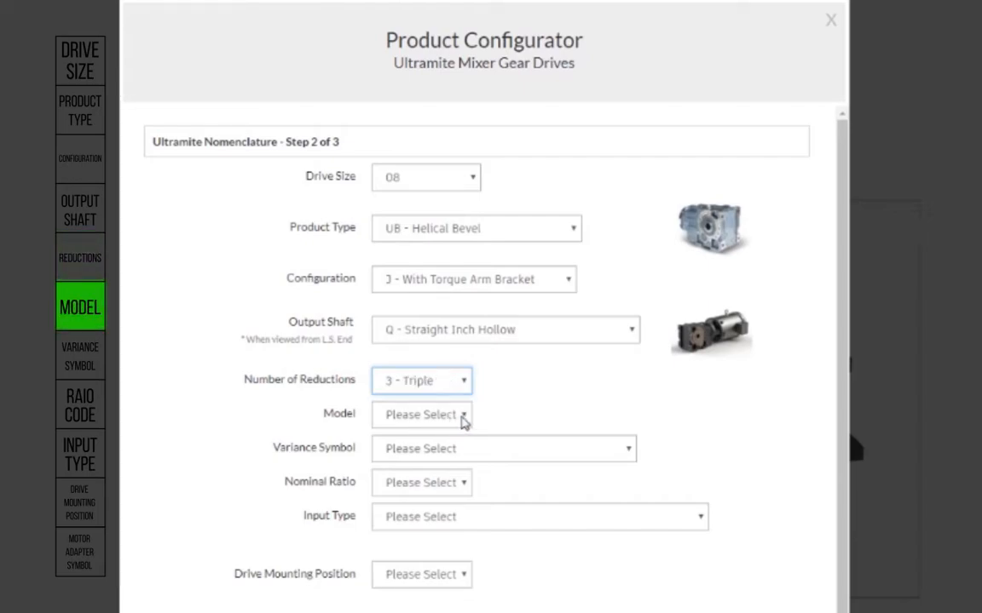
left_click(466, 416)
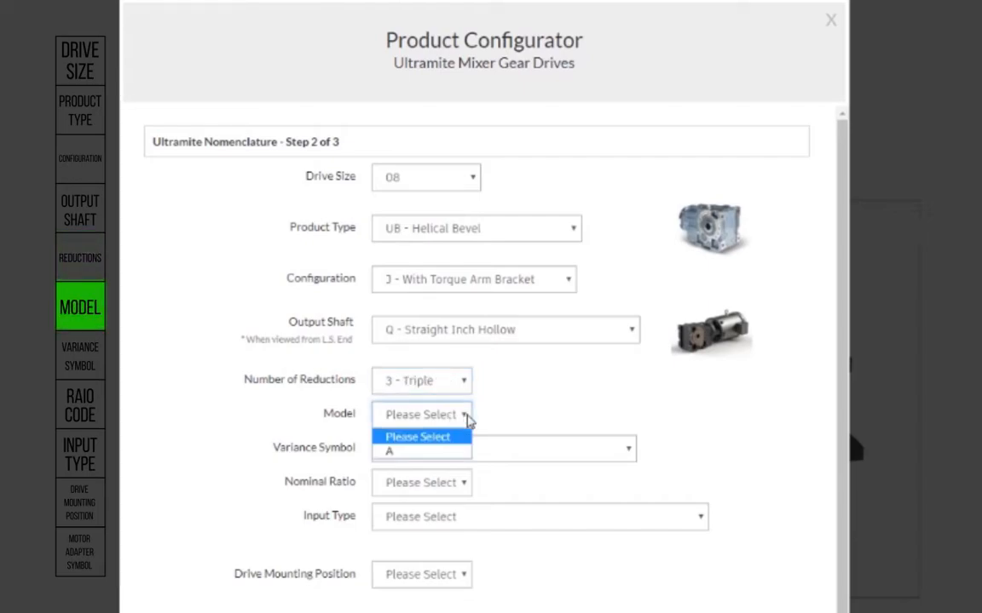
left_click(446, 458)
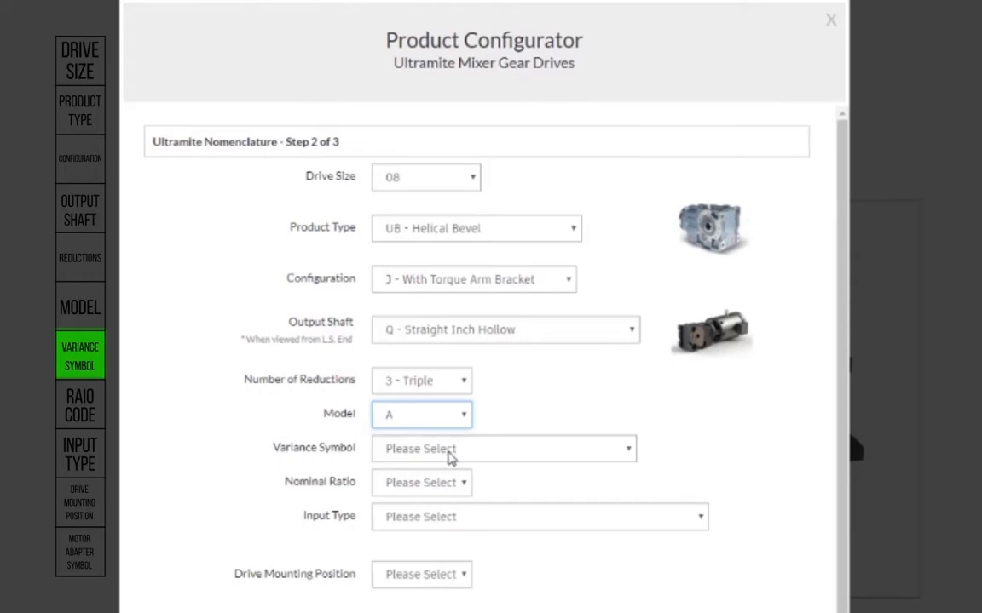
Step: Set the variance symbol to A - Standard Mineral Lube and Double Seals and the nominal ratio to 50.0
left_click(568, 456)
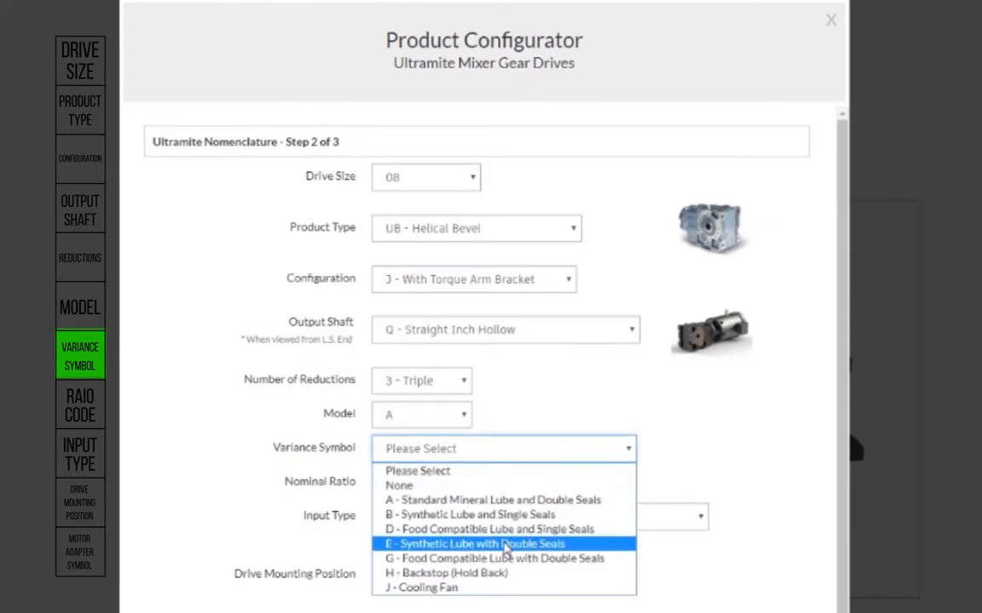
left_click(449, 503)
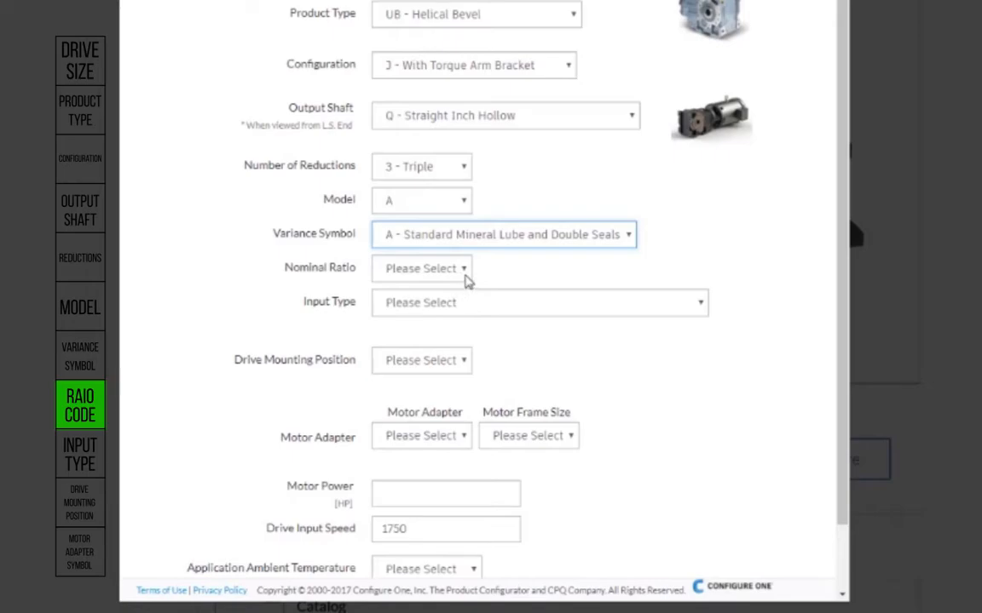
left_click(465, 272)
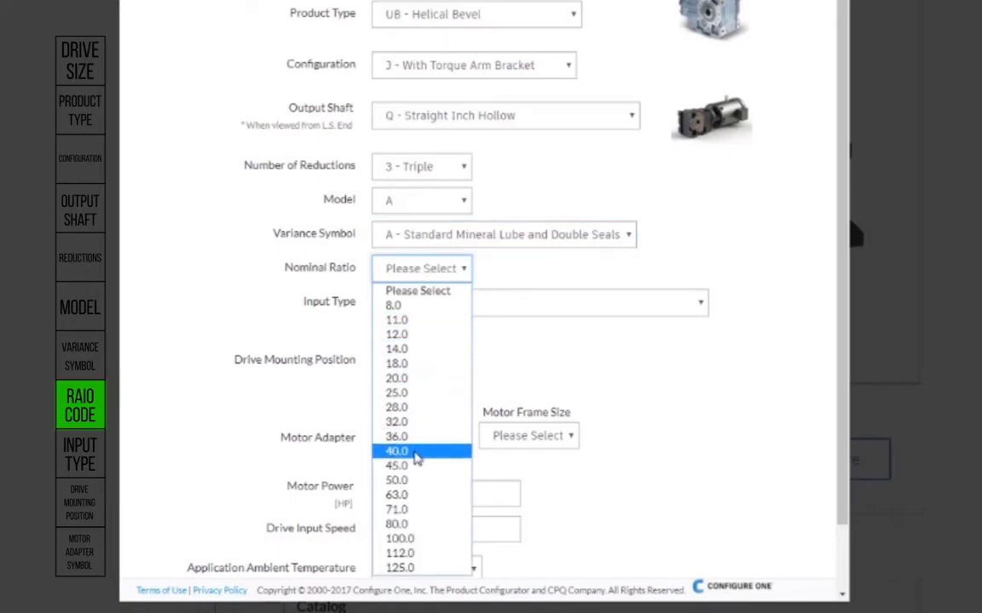
left_click(414, 481)
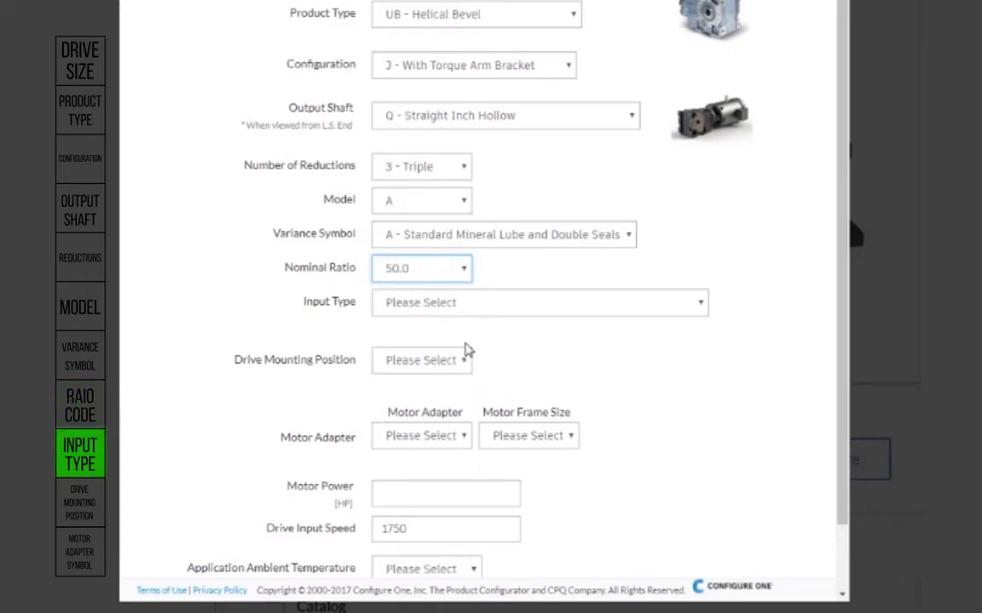
Step: Set the input type to A - Gear Drive with Flange Motor Adapter - NEMA Frame and the drive mounting position to 2
left_click(699, 306)
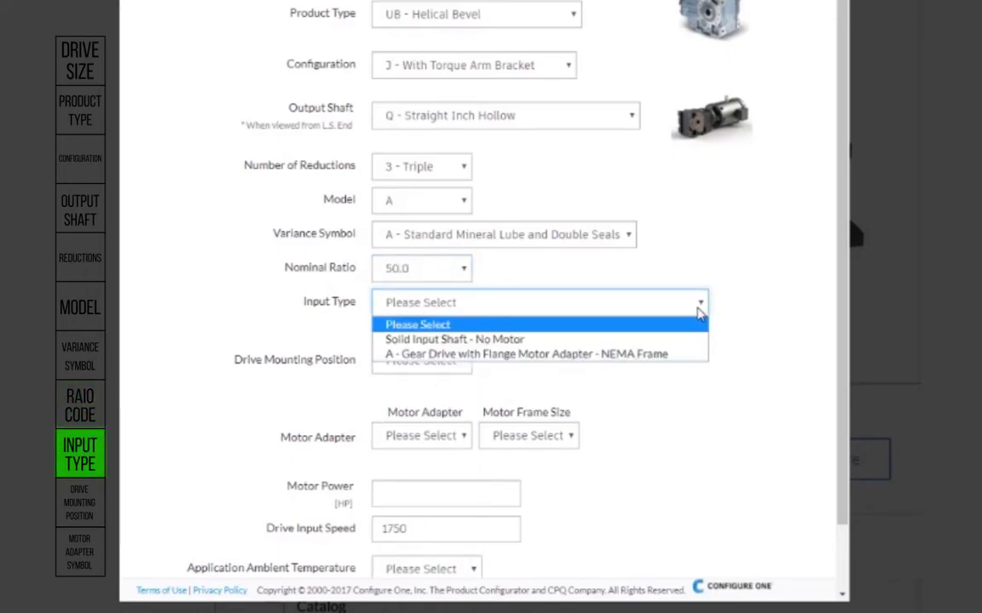
left_click(576, 355)
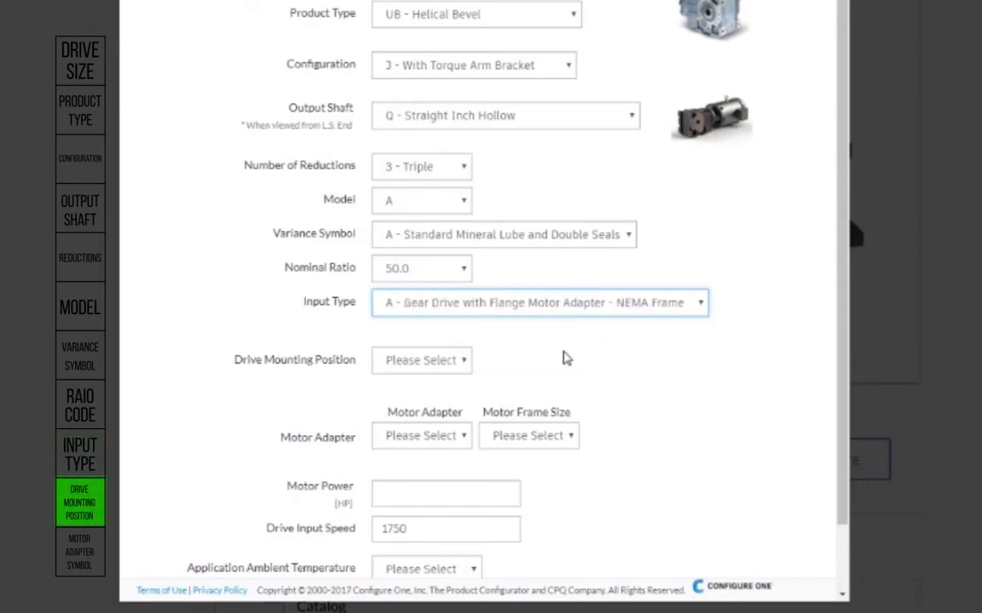
left_click(463, 361)
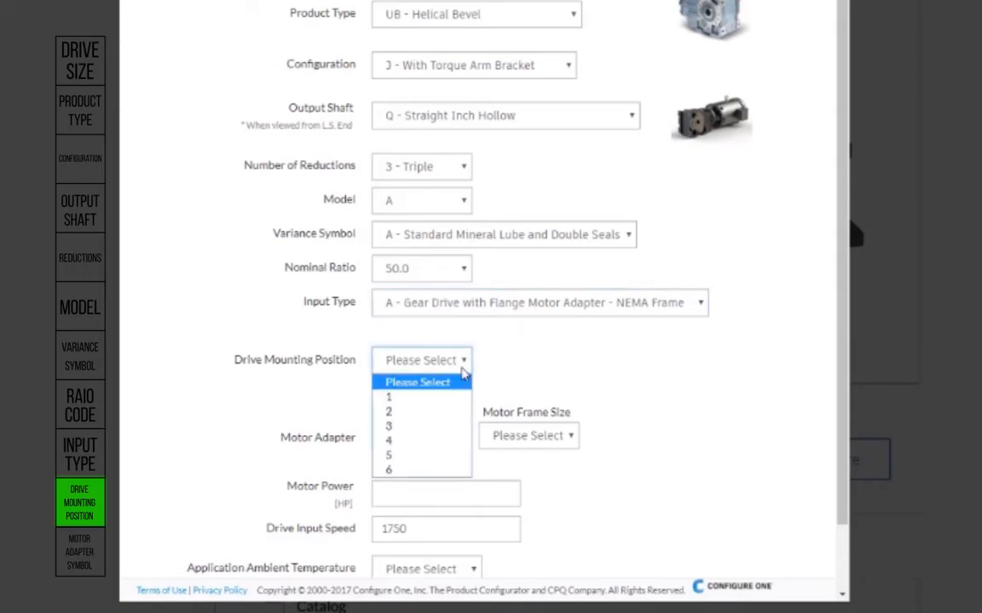
left_click(418, 413)
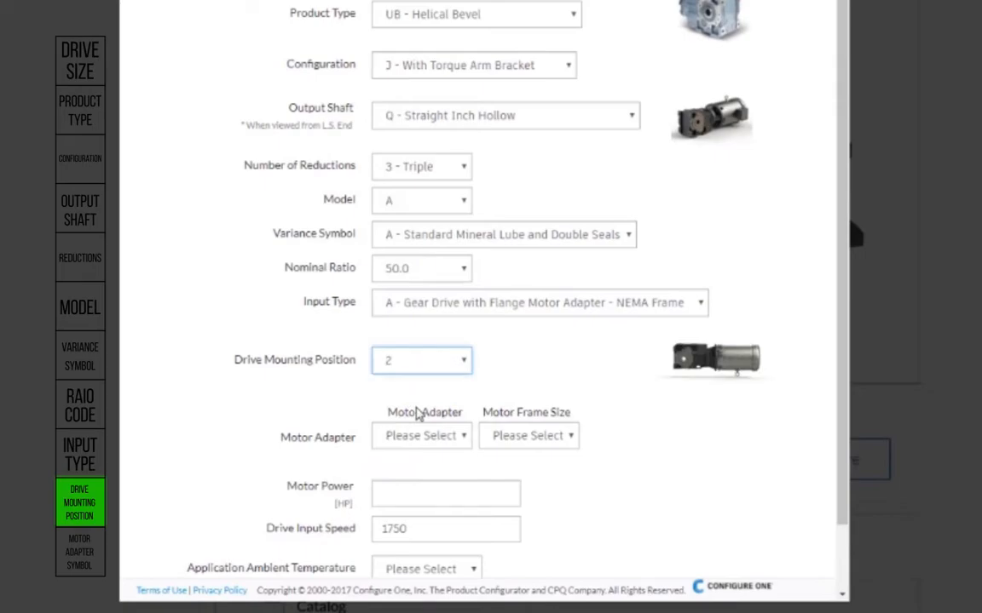
Step: Set the motor frame size to 213TC for the motor adapter
scroll(417, 412, "down", 1)
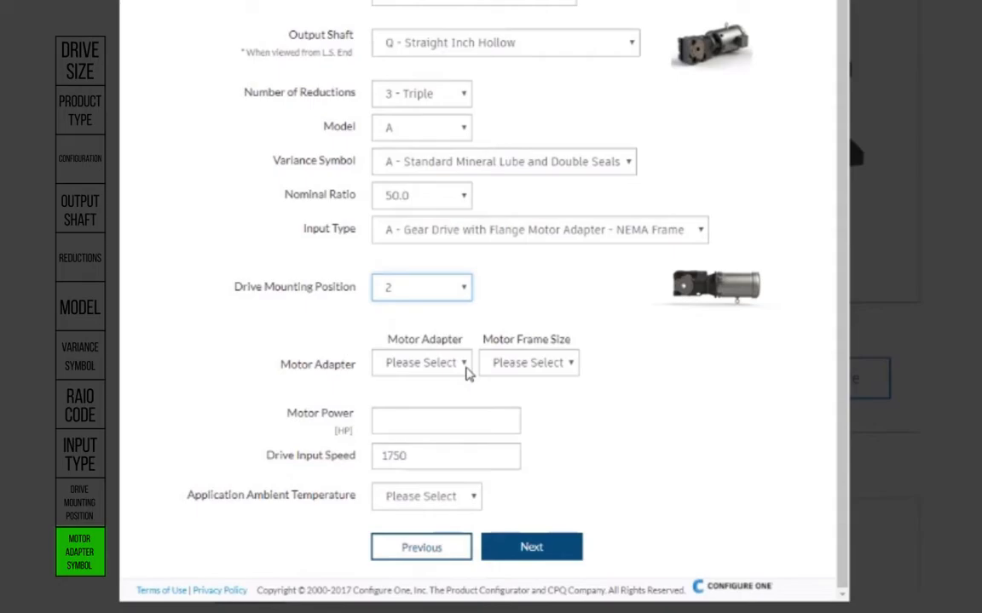
left_click(567, 365)
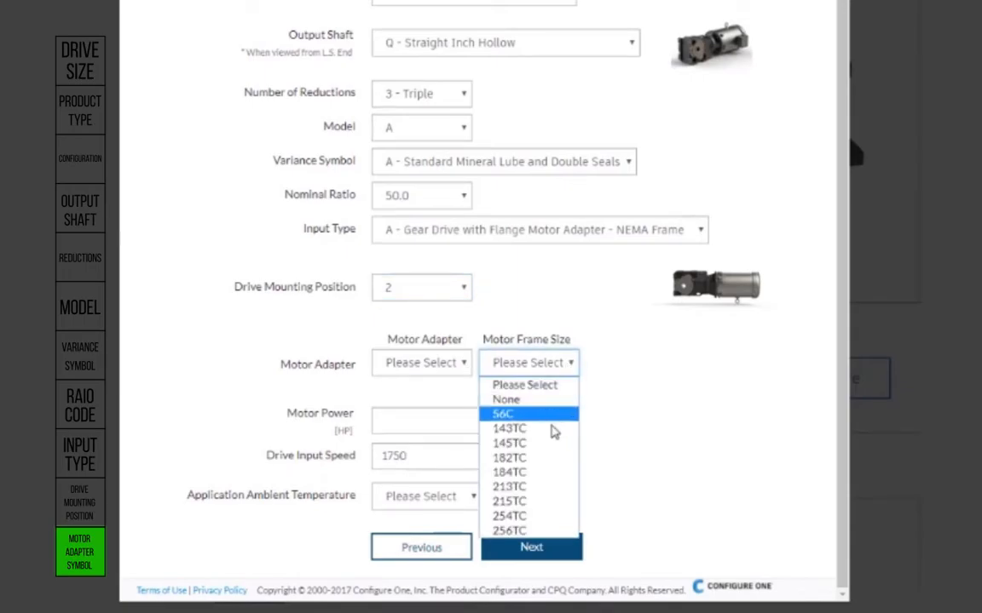
left_click(548, 487)
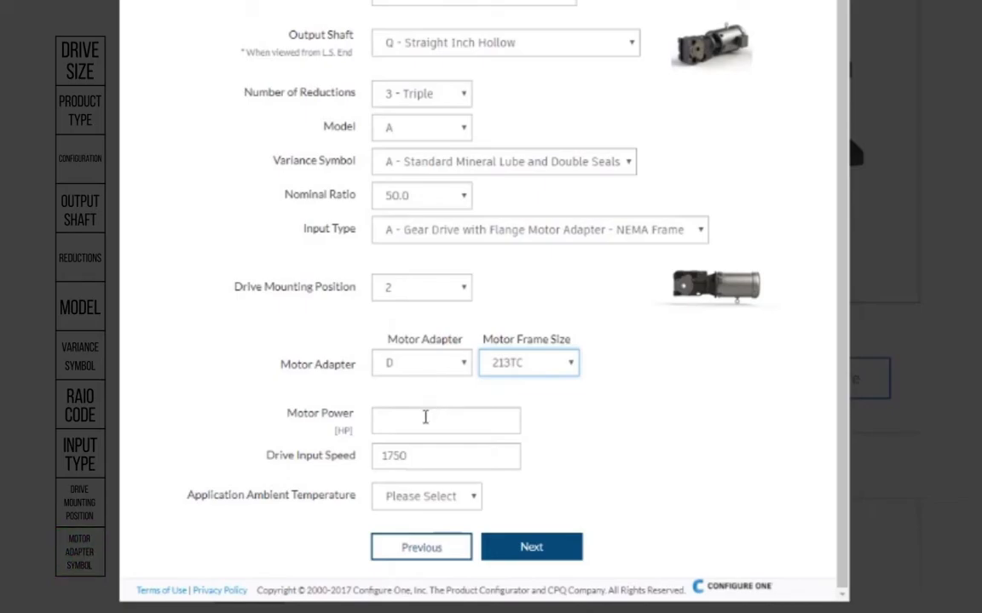
Step: Set the motor power to 7 HP and the application ambient temperature to 80°F (27°C)
left_click(425, 417)
type("7")
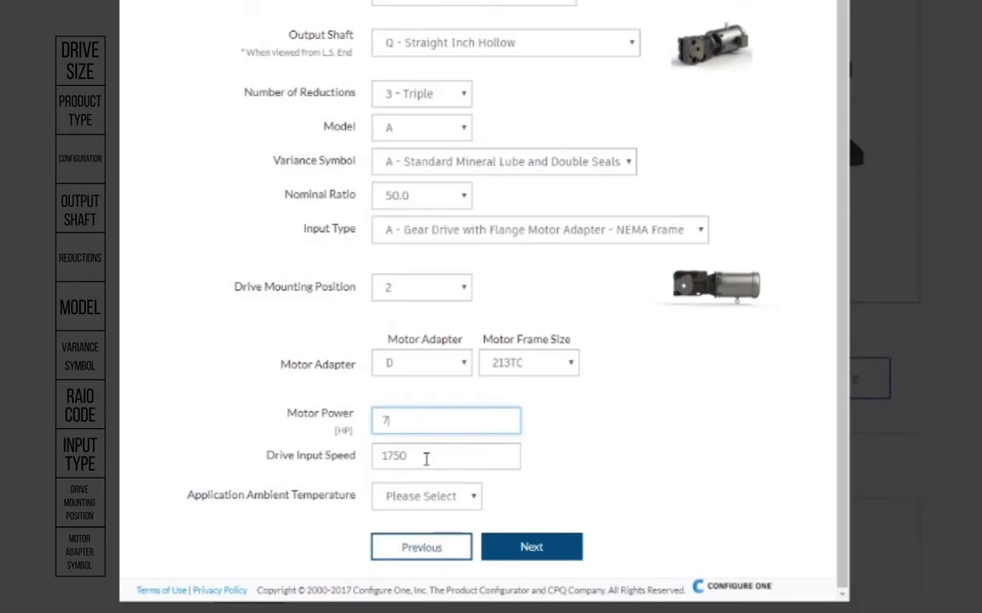
left_click(468, 506)
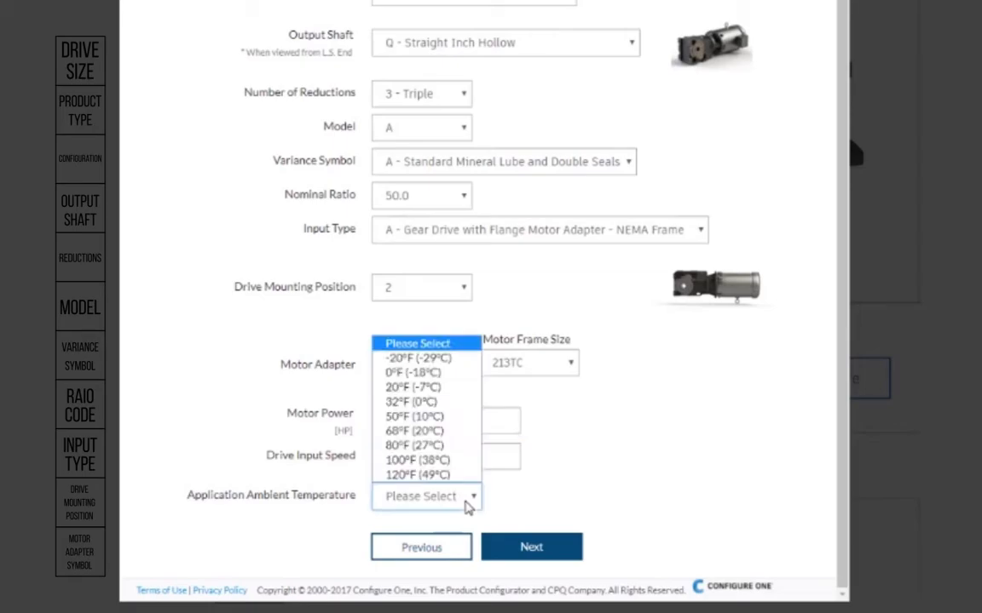
left_click(442, 452)
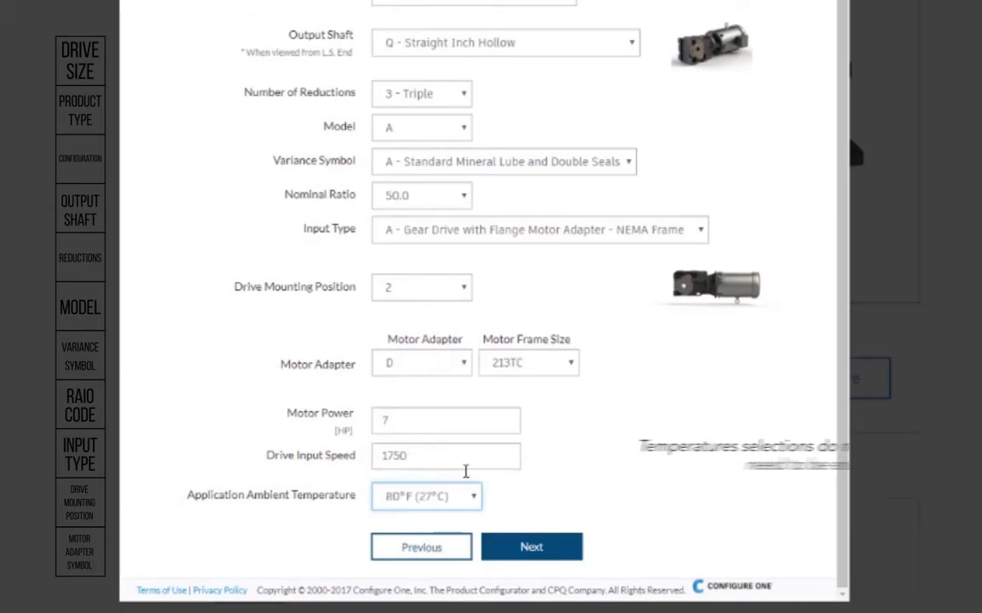
Step: Proceed to the drive summary and set the torque arm bracket position to Left Hand
left_click(529, 548)
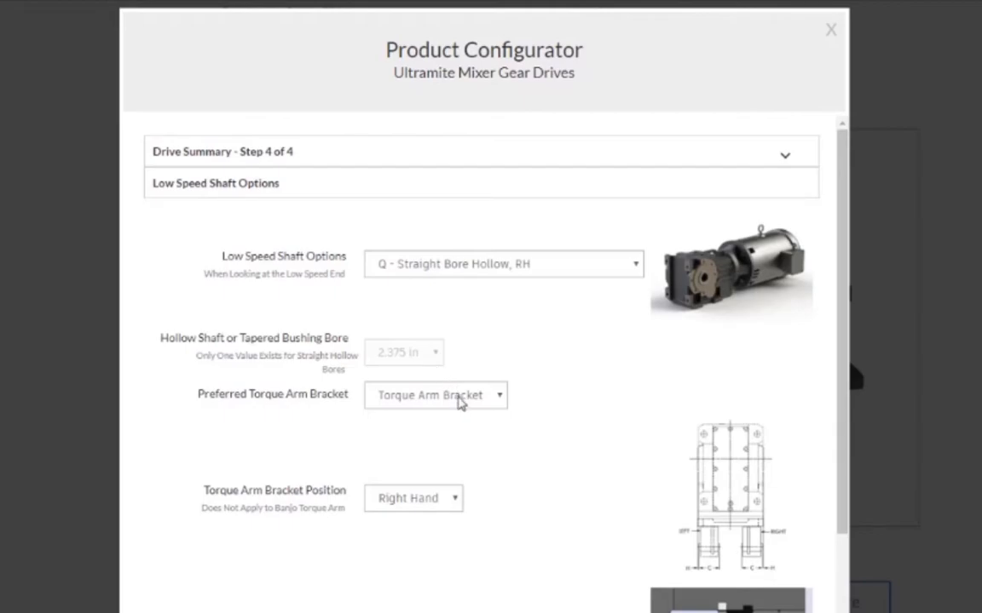
left_click(458, 499)
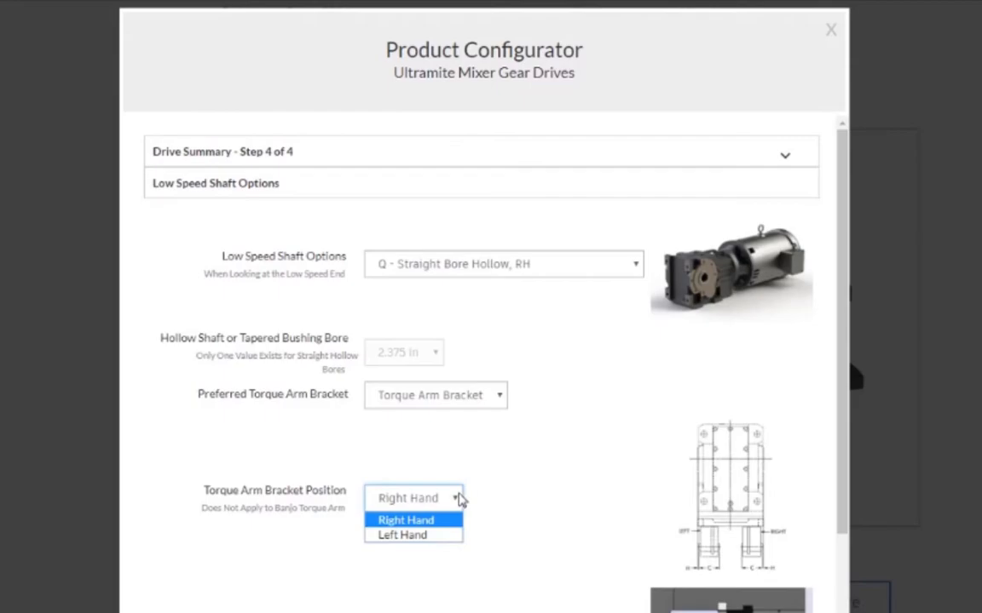
left_click(440, 535)
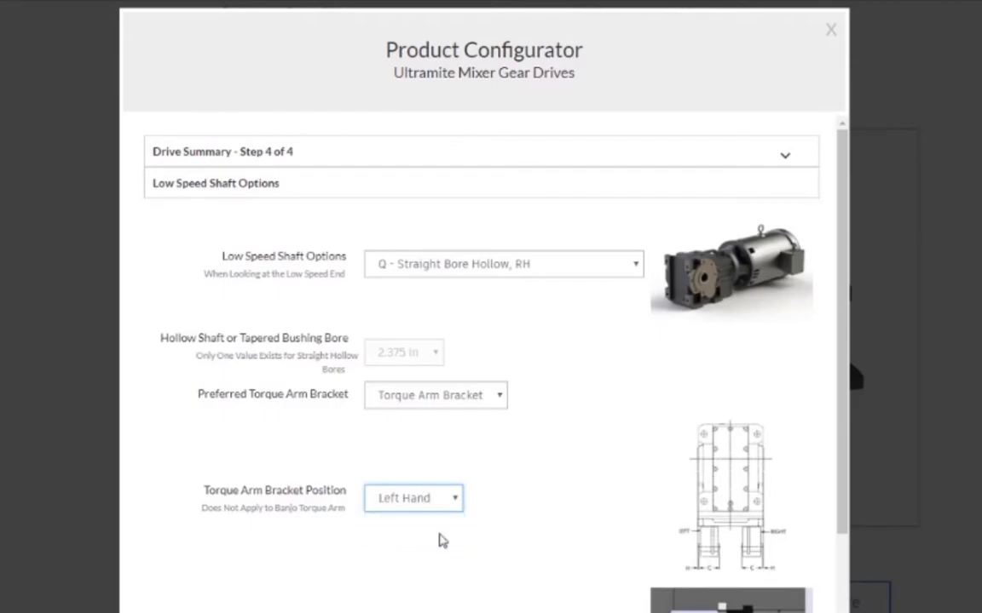
Step: Set the low speed seal type to Double and include a Rexnord-supplied motor mounted on the drive
scroll(435, 528, "down", 5)
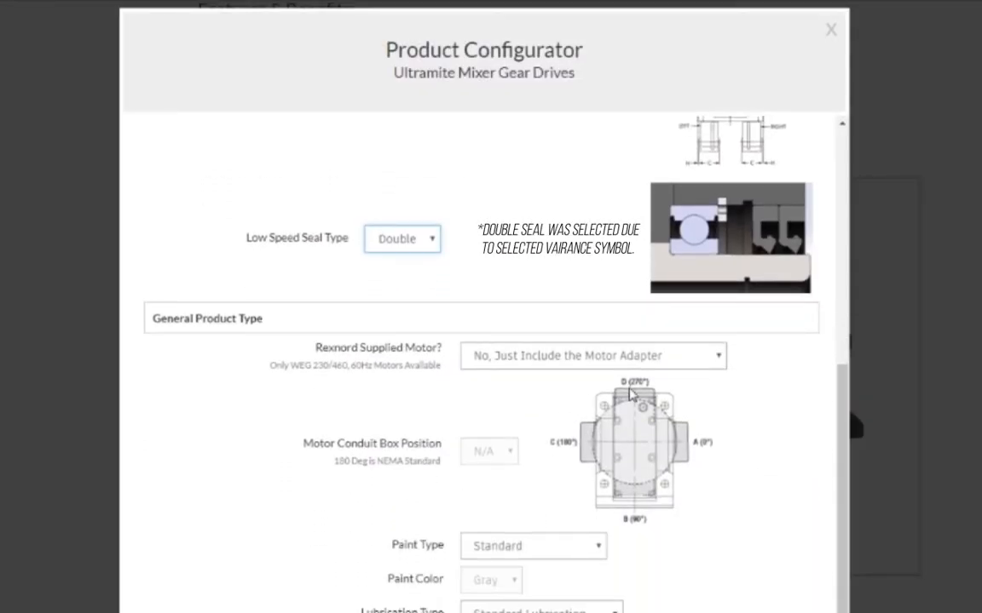
left_click(720, 365)
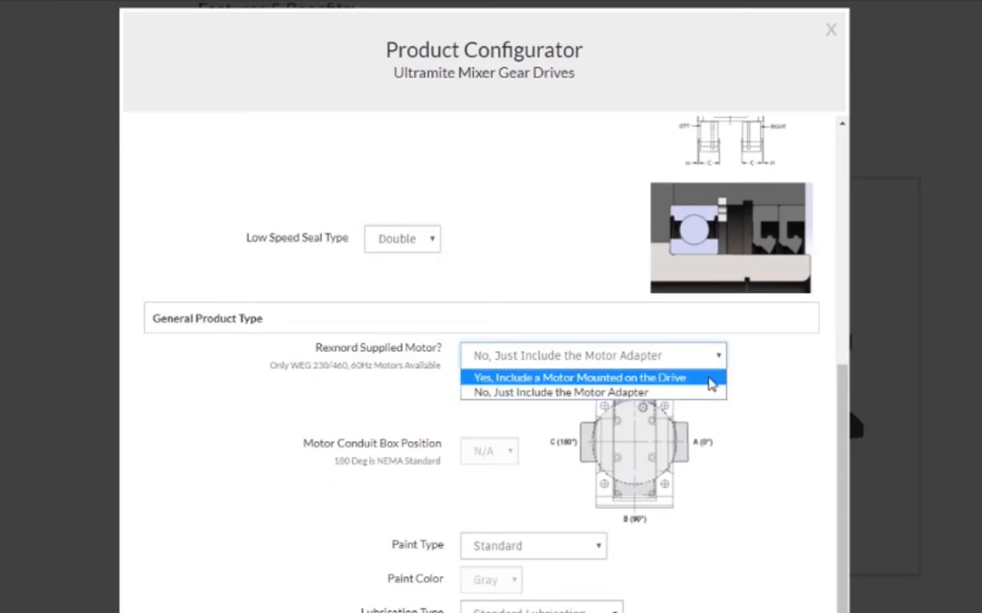
left_click(710, 378)
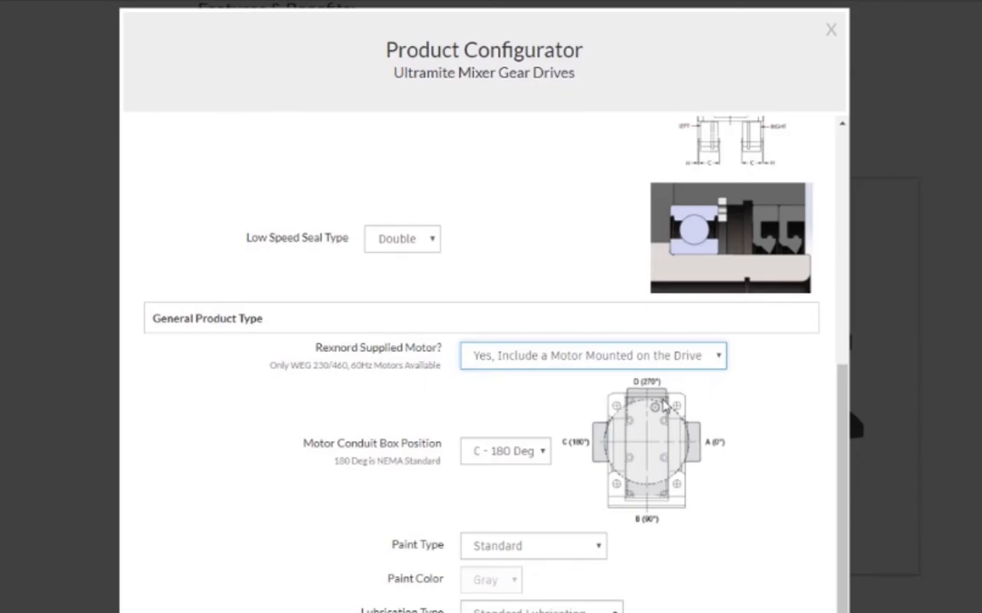
Step: Set the motor conduit box position to B - 90 Deg and choose the Standard paint type
left_click(543, 456)
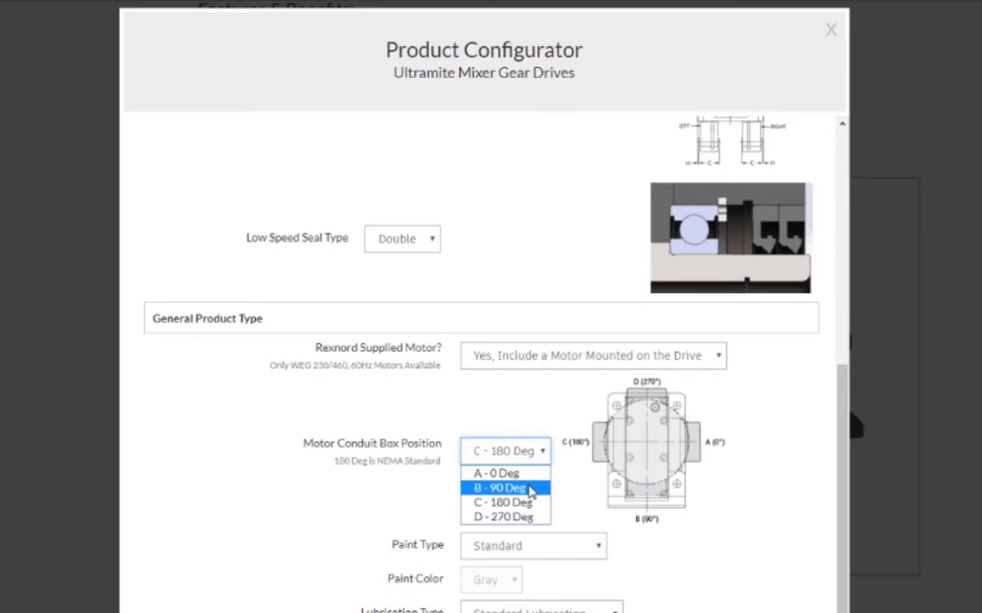
left_click(530, 489)
scroll(529, 492, "down", 1)
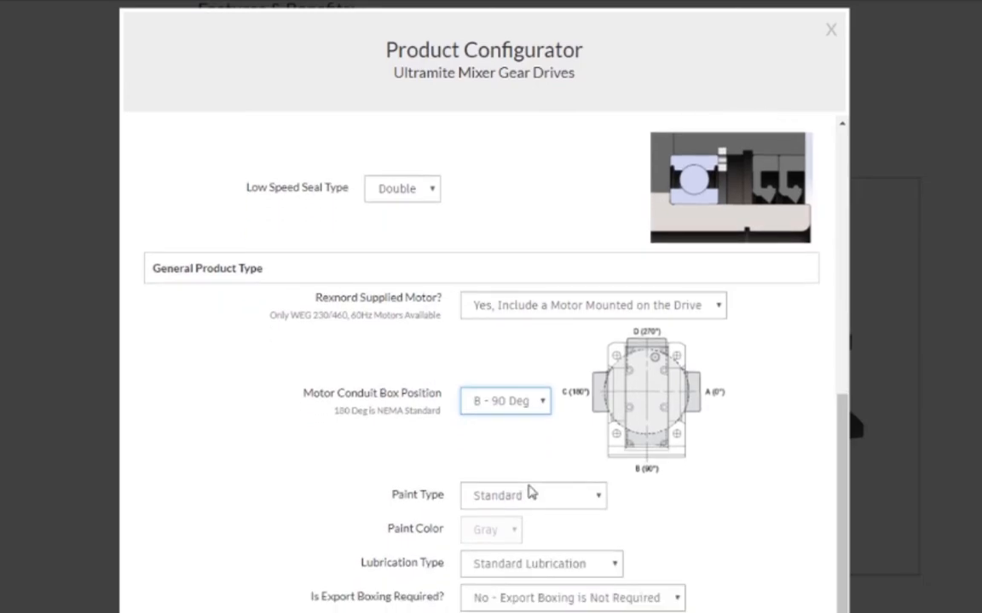
left_click(530, 492)
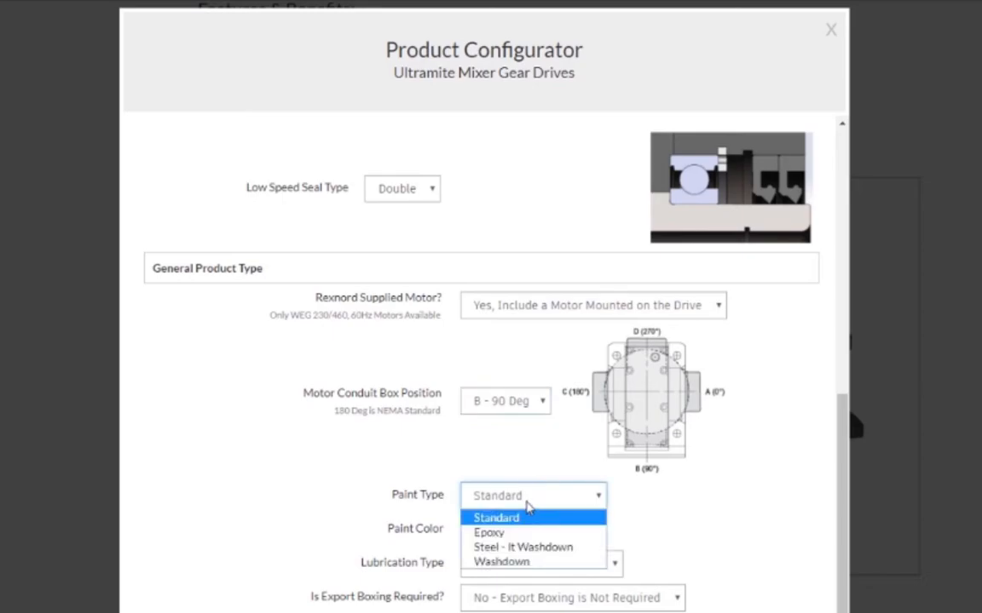
left_click(589, 522)
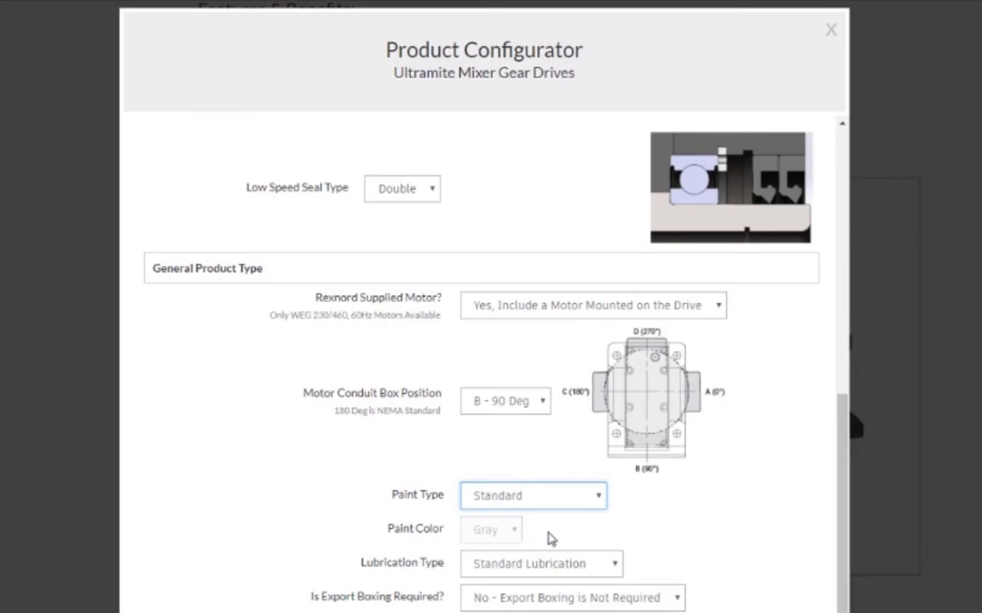
Step: Choose Standard Lubrication as the lubrication type and set export boxing to not required
left_click(617, 569)
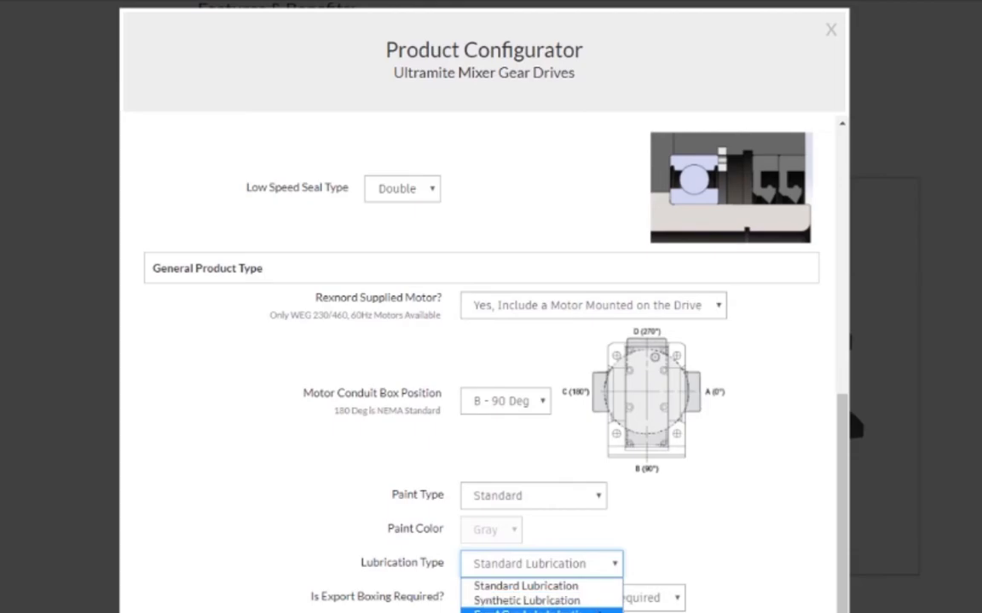
left_click(594, 590)
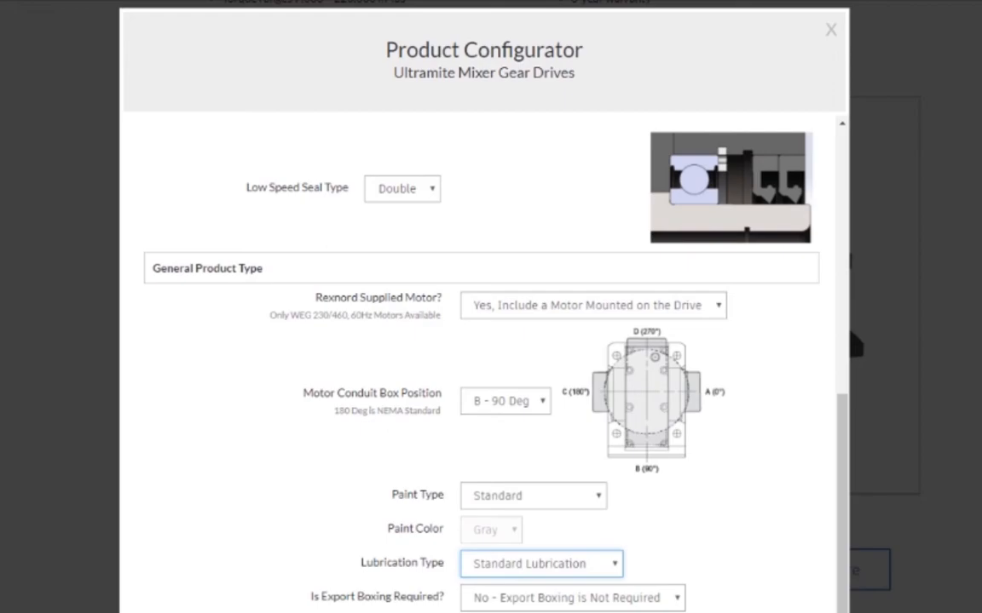
left_click(614, 600)
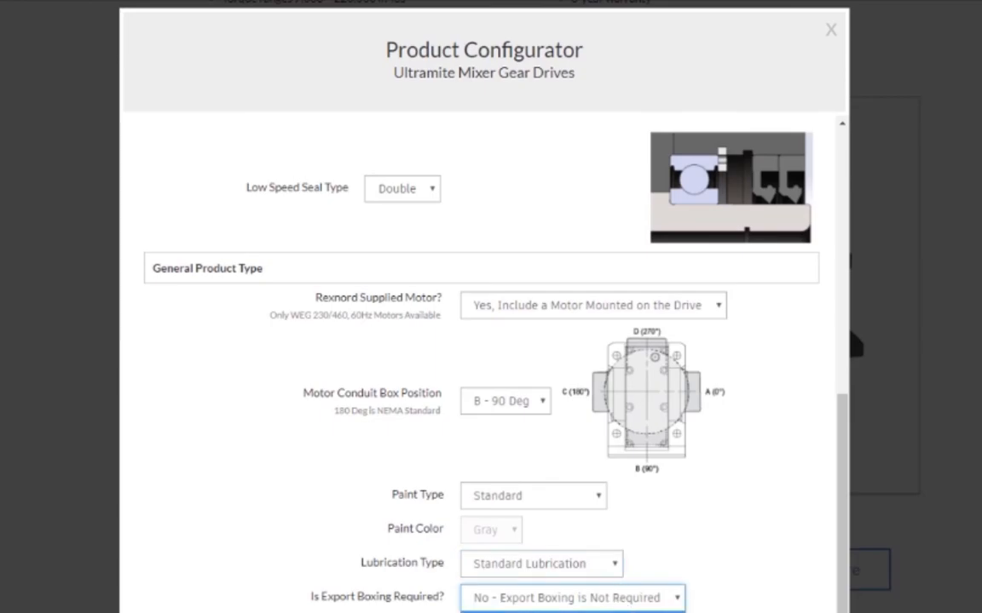
left_click(588, 612)
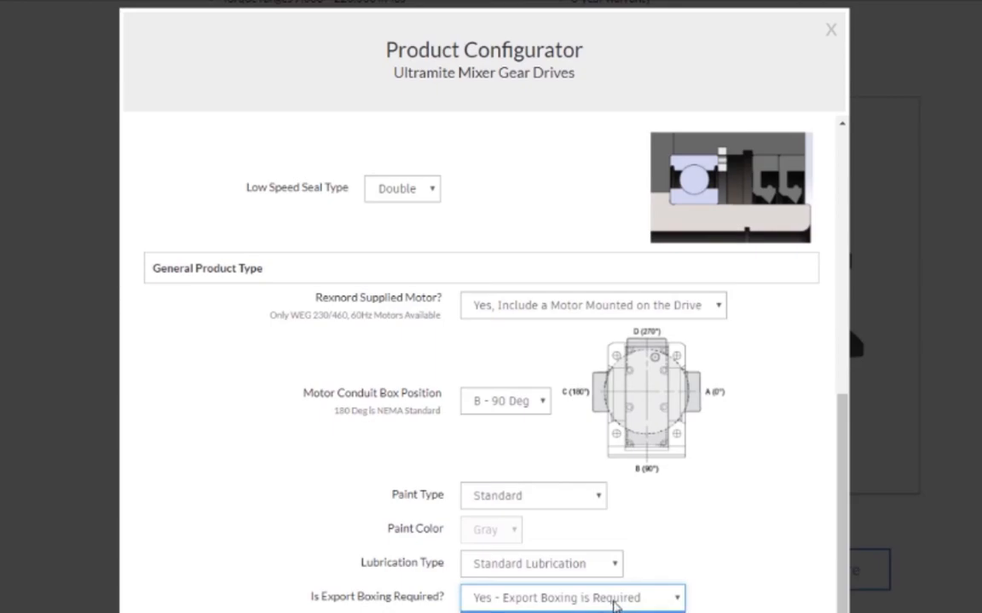
left_click(579, 612)
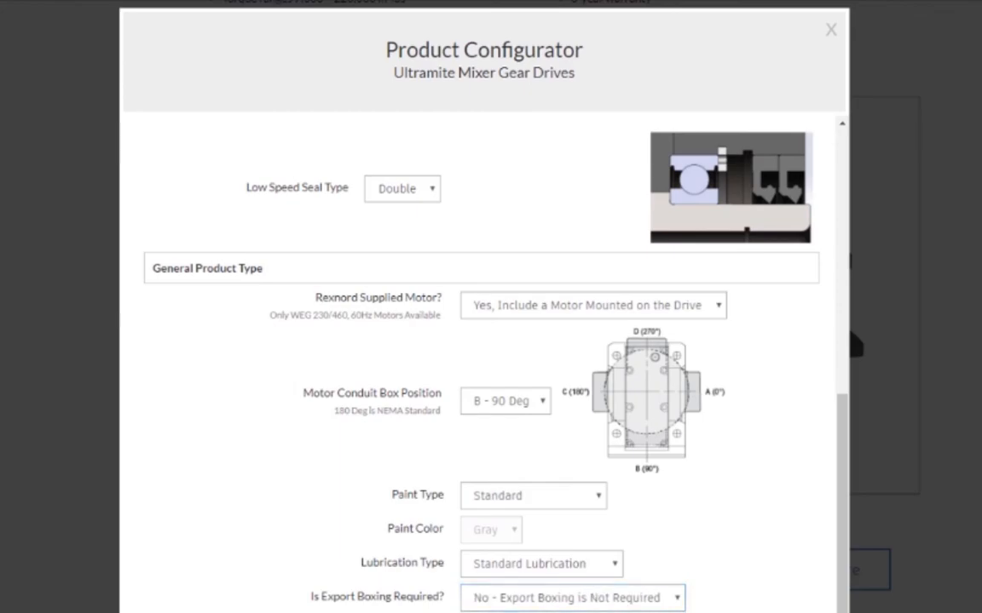